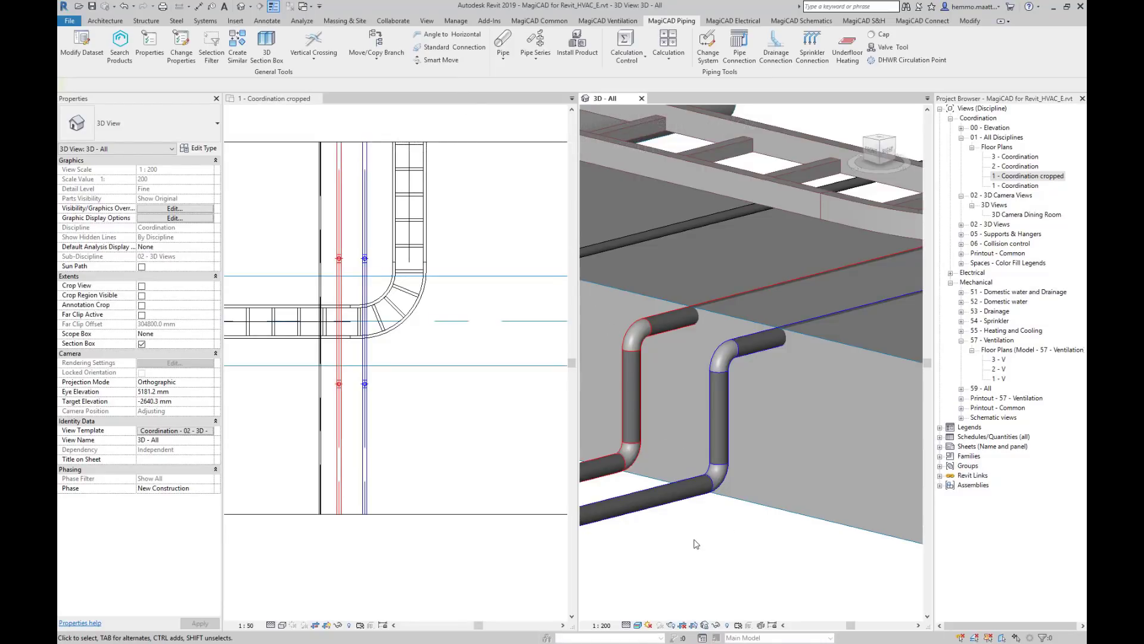
Orbit the 3D view, then run Smart Move on the blue pipe against the rectangular duct.
{"action": "mouse_move", "coordinate": [695, 547]}
{"action": "middle_mouse_down", "text": "shift"}
{"action": "mouse_move", "coordinate": [727, 522]}
{"action": "mouse_move", "coordinate": [685, 555]}
{"action": "middle_mouse_up", "text": "shift"}
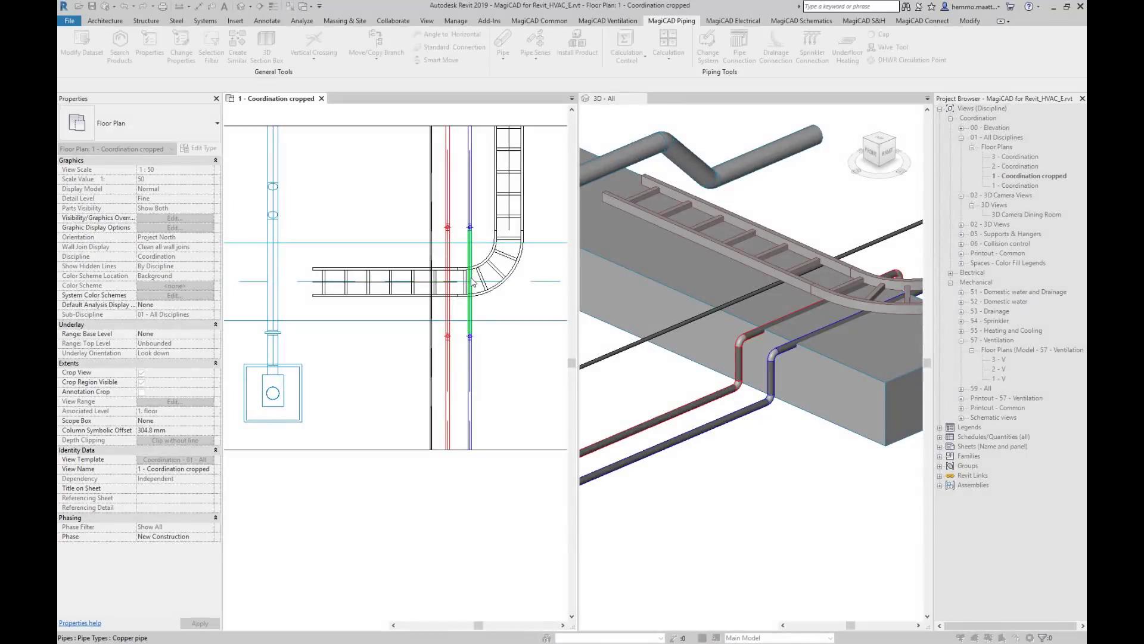
{"action": "left_click", "coordinate": [470, 285]}
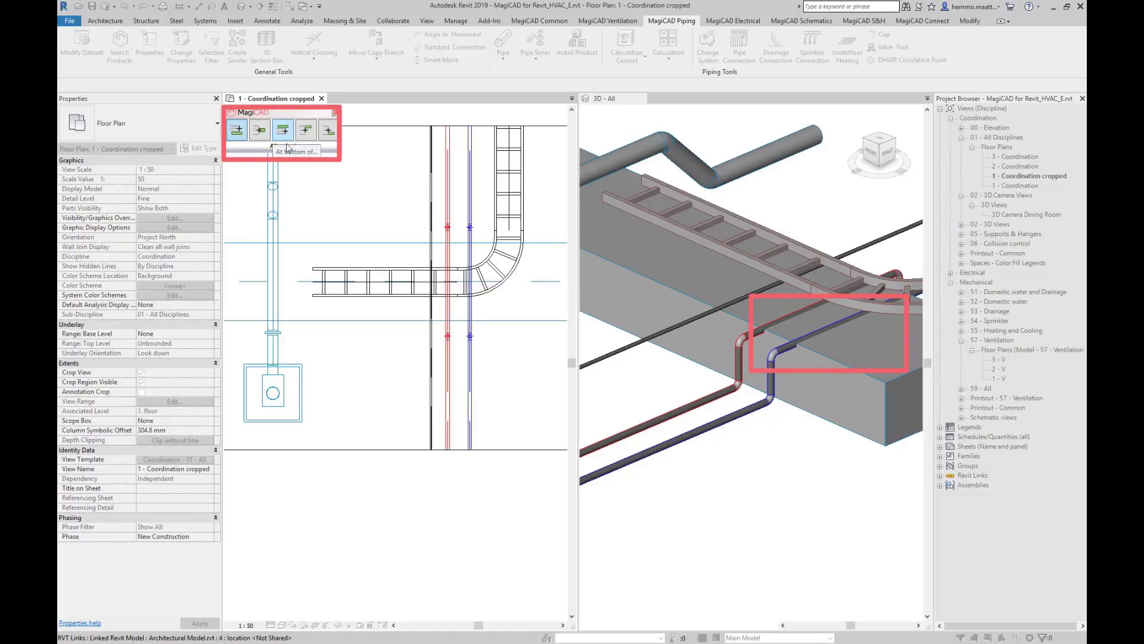
{"action": "left_click", "coordinate": [524, 283]}
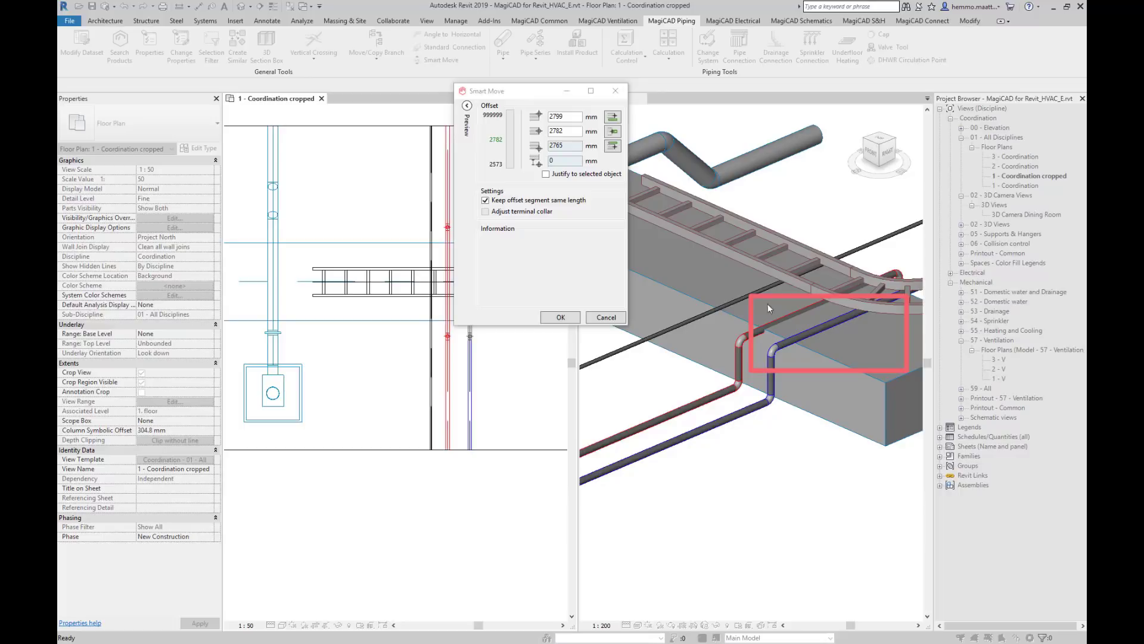
Set the extra offset to 50 mm, updating the pipe offsets to 2849, 2832 and 2815 mm.
{"action": "double_click", "coordinate": [552, 161]}
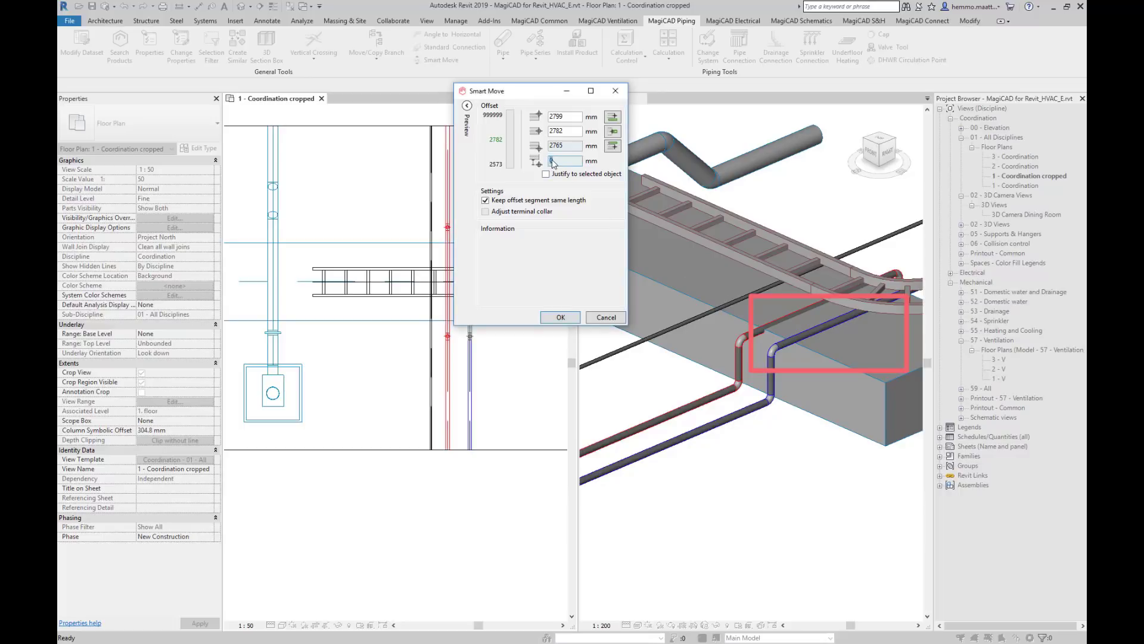
{"action": "type", "text": "50"}
{"action": "left_click", "coordinate": [612, 162]}
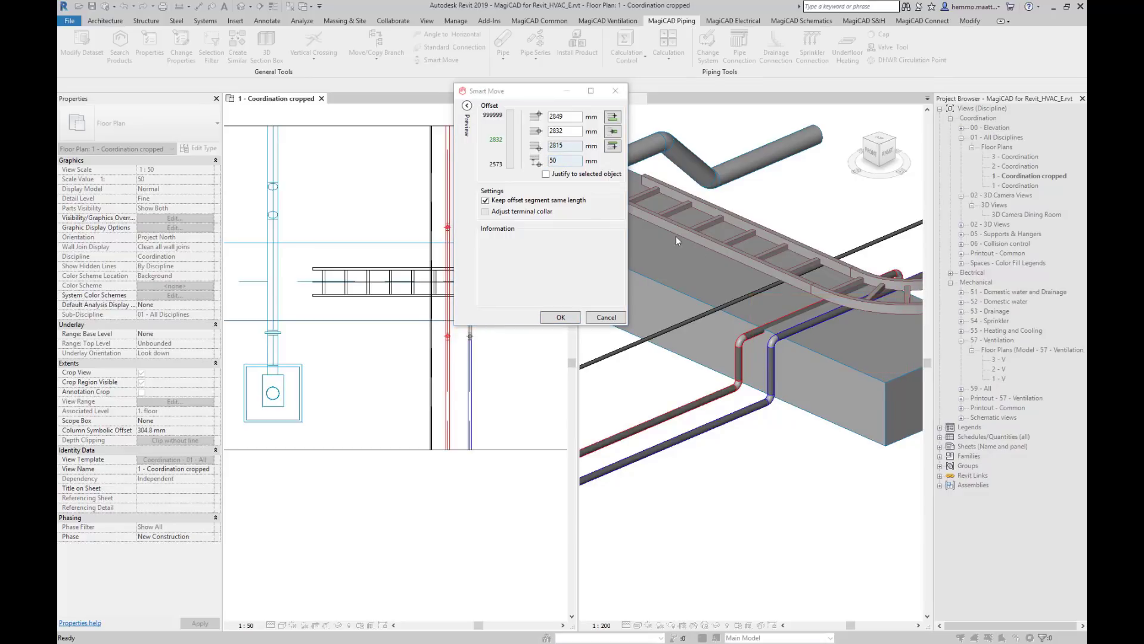
Preview and apply the blue pipe's lift, then run Smart Move on the red pipe against the duct.
{"action": "left_click", "coordinate": [467, 106]}
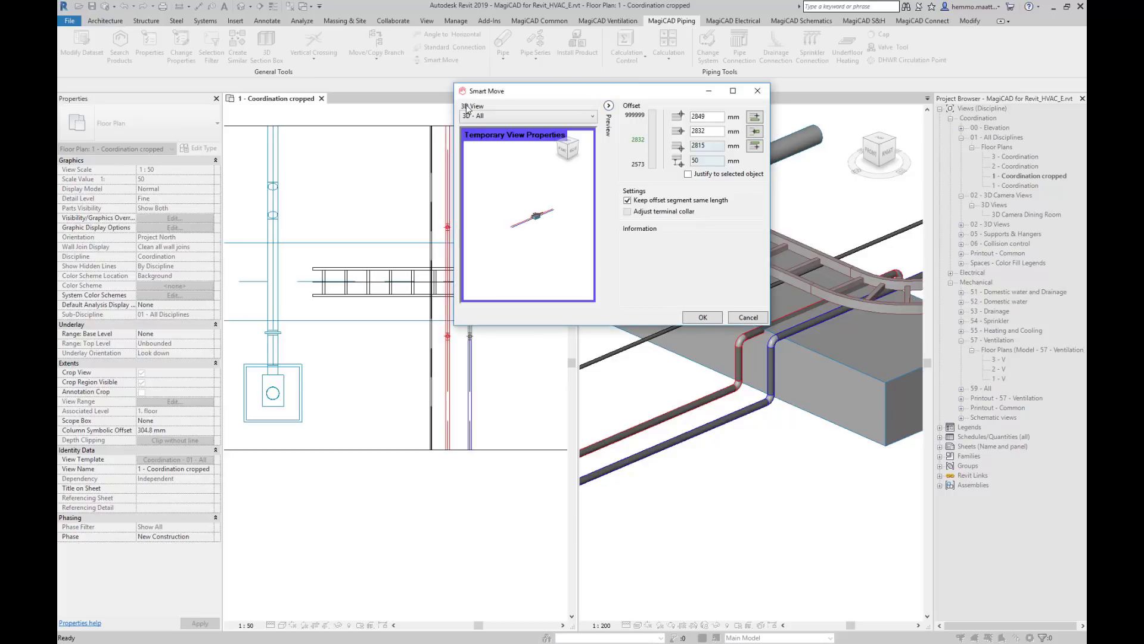
{"action": "scroll", "coordinate": [532, 205], "scroll_direction": "up", "scroll_amount": 4}
{"action": "scroll", "coordinate": [526, 219], "scroll_direction": "up", "scroll_amount": 4}
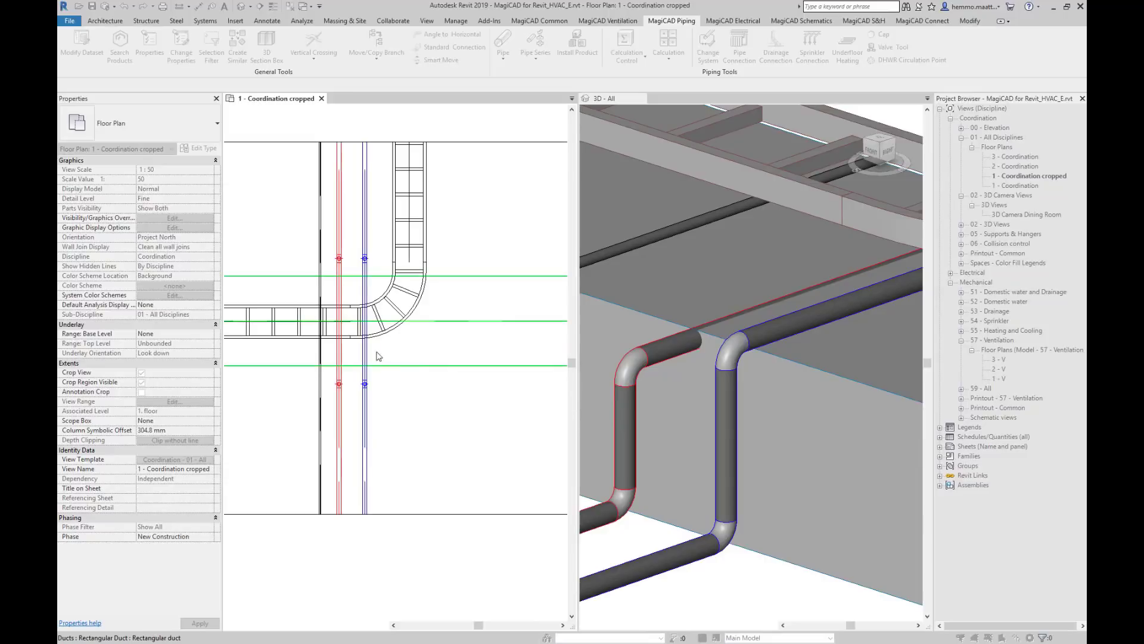
{"action": "left_click", "coordinate": [340, 349]}
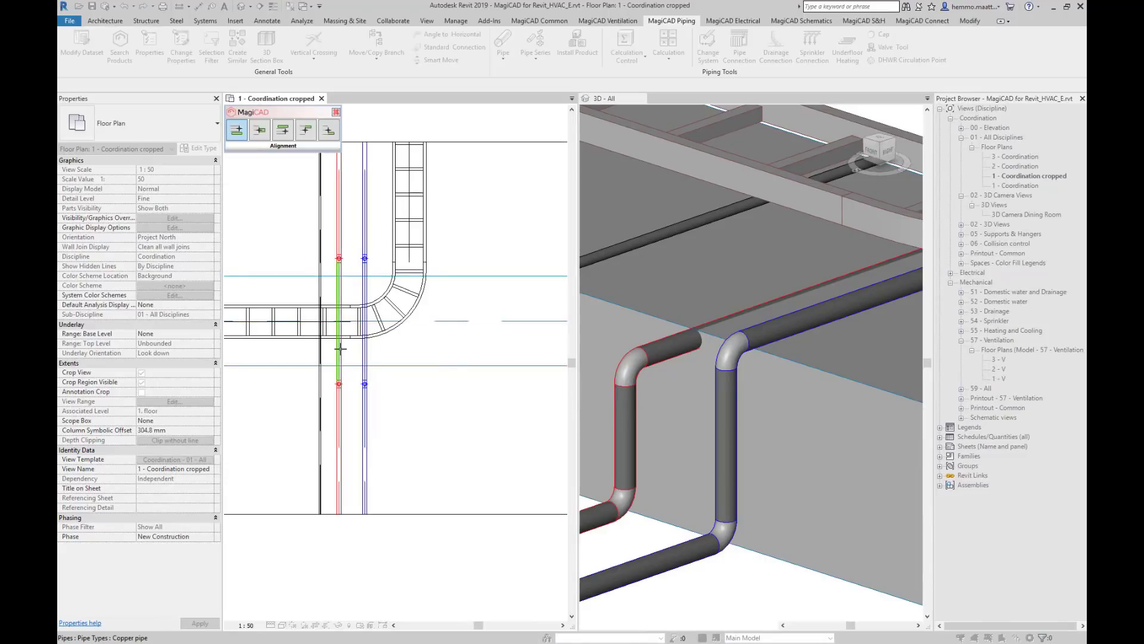
{"action": "left_click", "coordinate": [455, 326]}
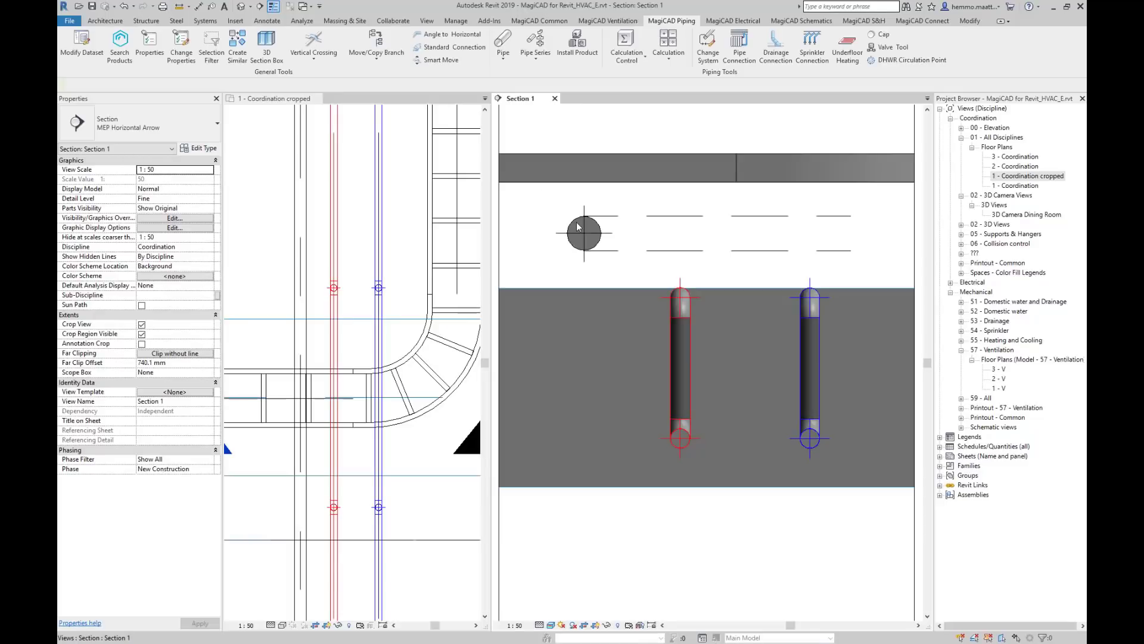
Inspect the 50 mm steel sprinkler pipe, then start a Top to top alignment of the pipe at the overlap.
{"action": "left_click", "coordinate": [577, 226]}
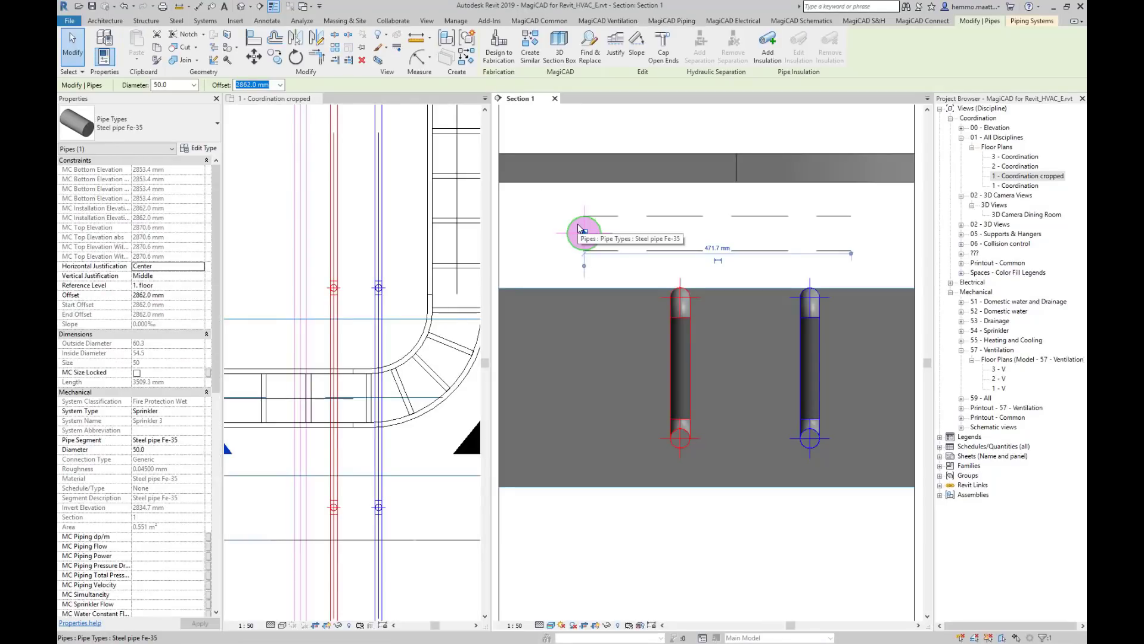
{"action": "left_click", "coordinate": [539, 197]}
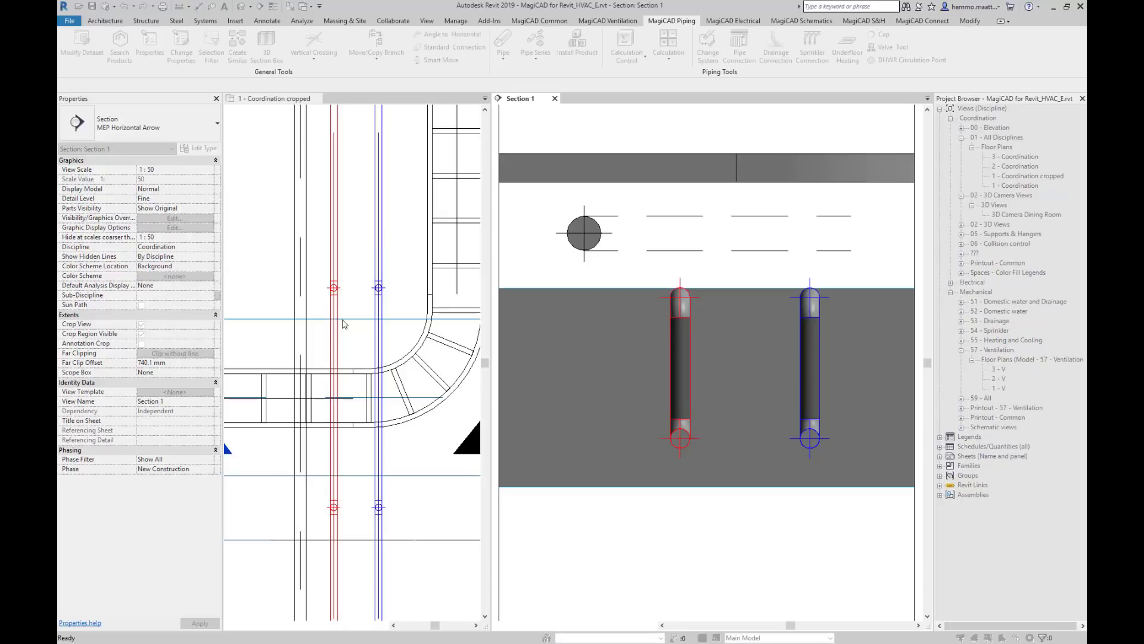
{"action": "left_click", "coordinate": [342, 340]}
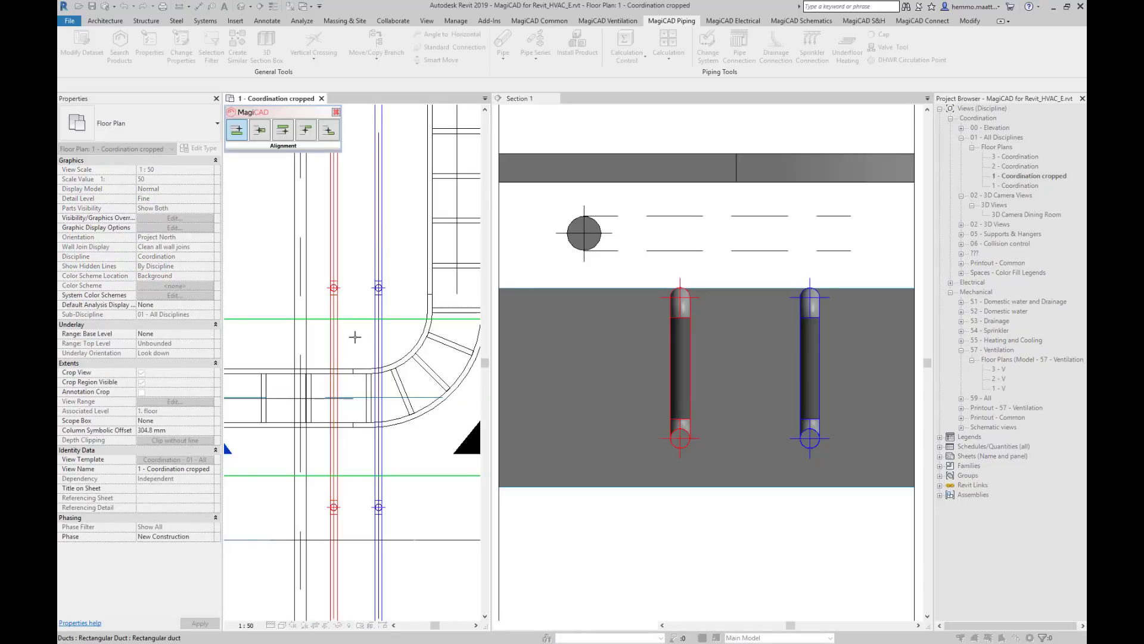
{"action": "left_click", "coordinate": [310, 136]}
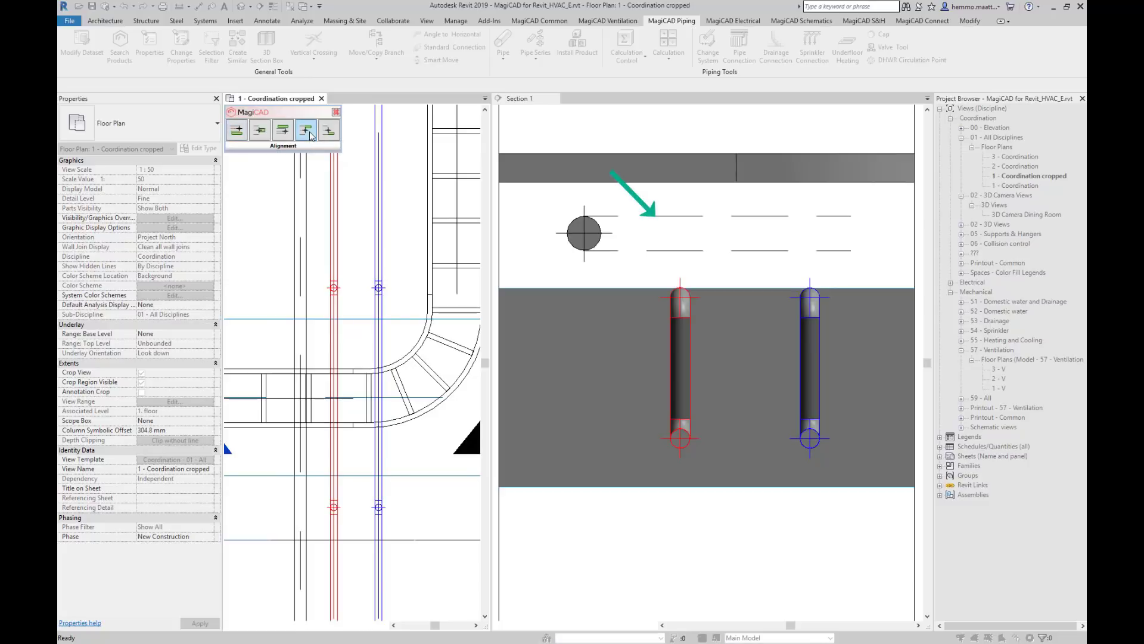
{"action": "left_click", "coordinate": [303, 344]}
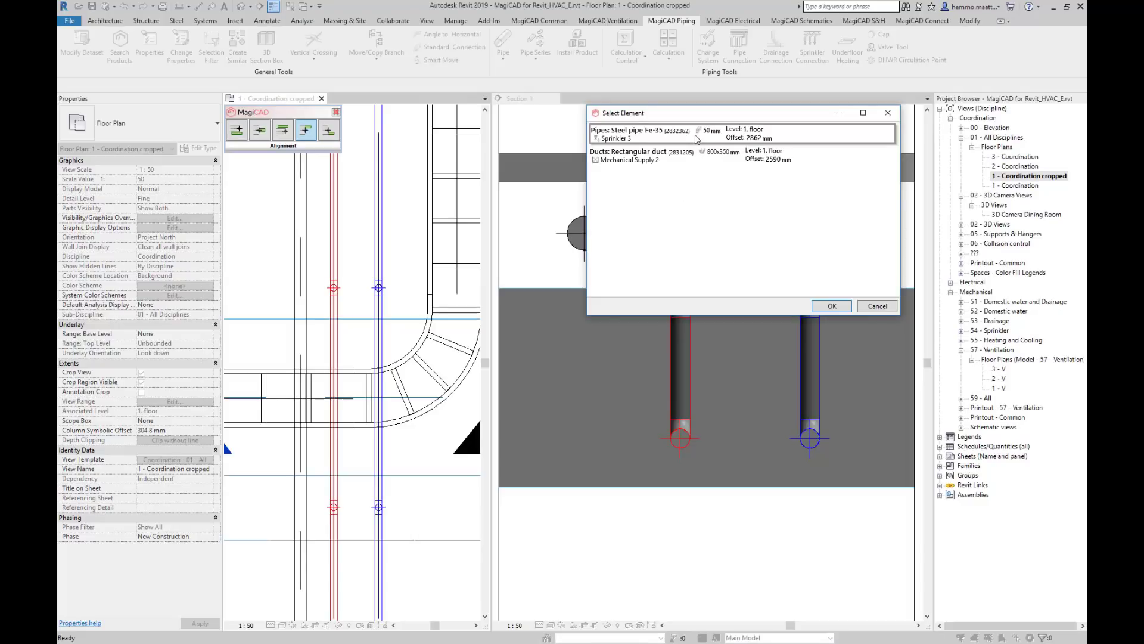
Align the pipe bottoms to the steel sprinkler pipe and confirm moving both pipes in Section 1.
{"action": "left_click", "coordinate": [833, 307]}
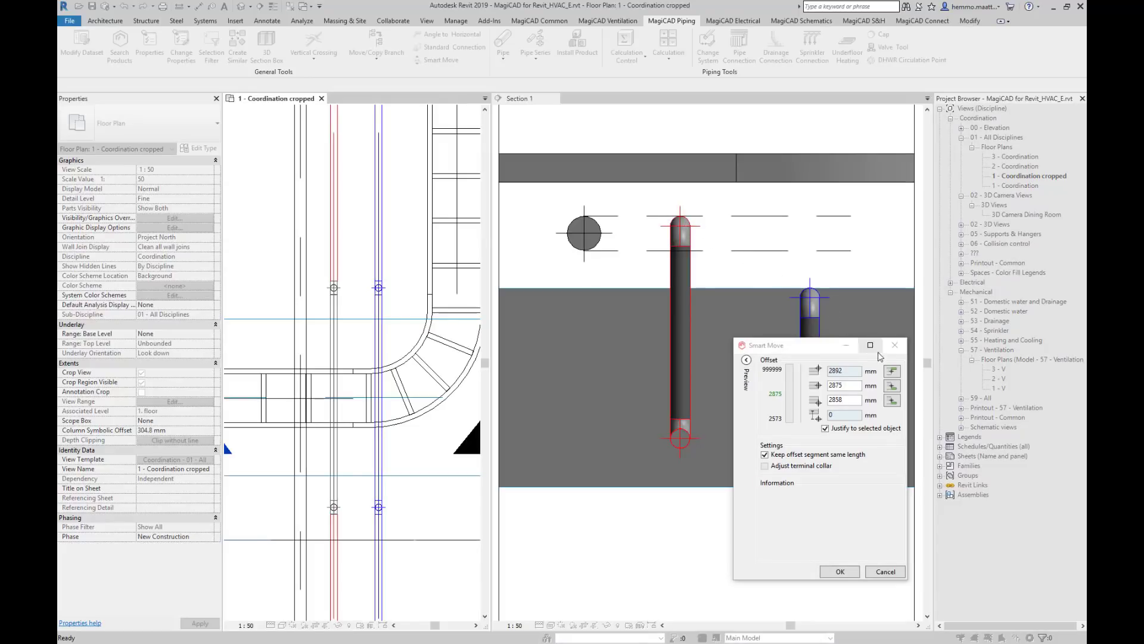
{"action": "left_click", "coordinate": [894, 402]}
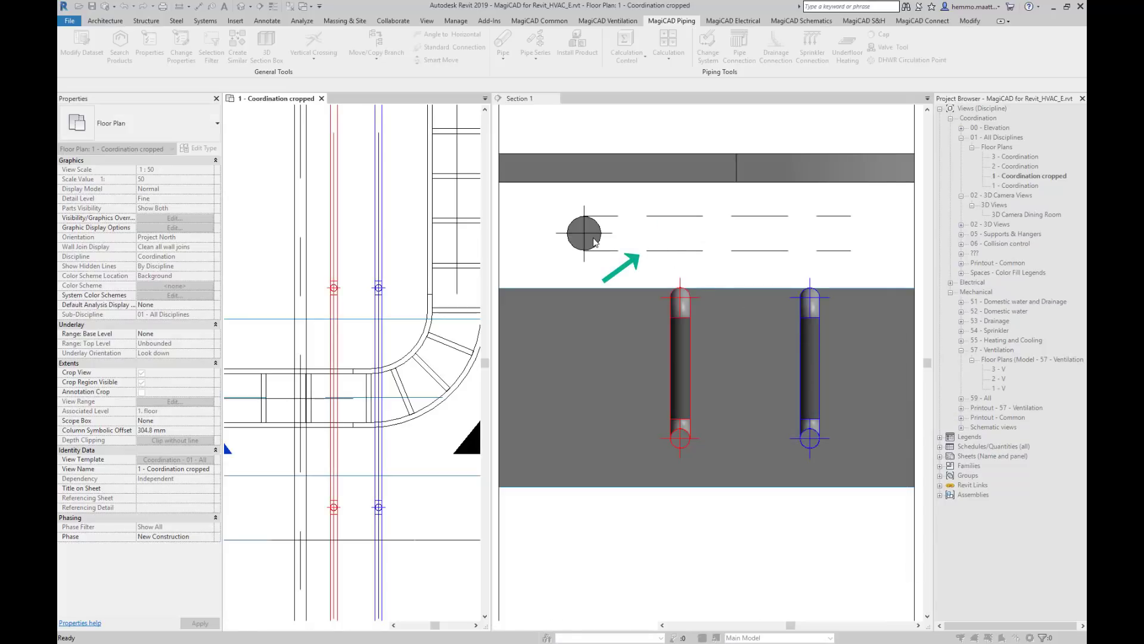
{"action": "left_click", "coordinate": [592, 240]}
{"action": "left_click", "coordinate": [596, 243]}
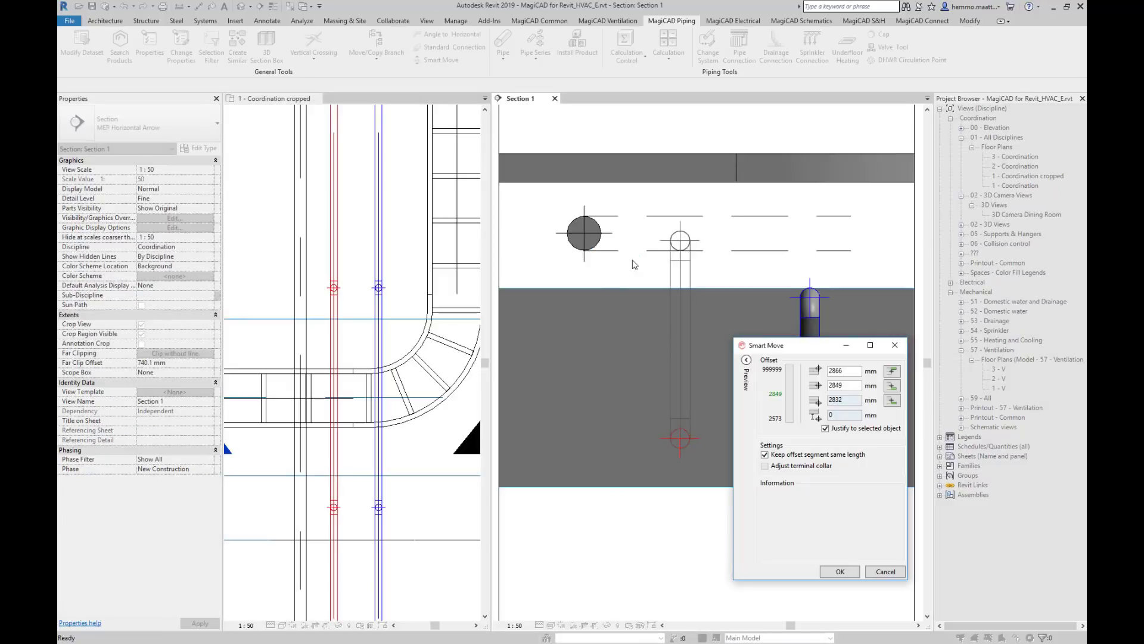
{"action": "left_click", "coordinate": [833, 572]}
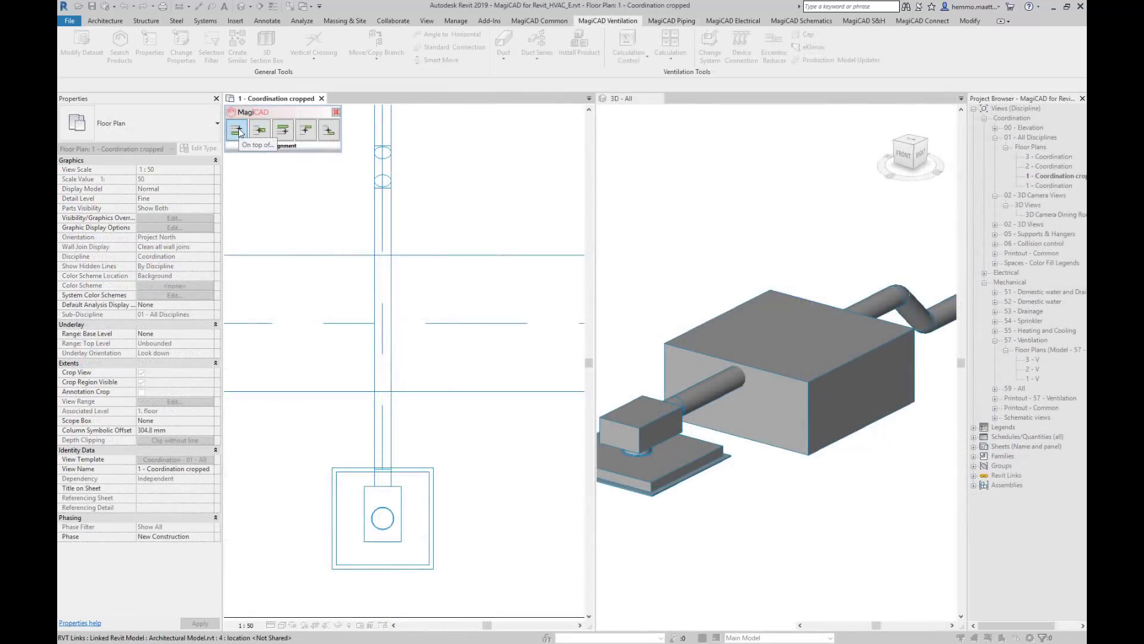
Place the round duct on top of the rectangular duct, keeping offset segments equal length (2865, 2815, 2765 mm).
{"action": "left_click", "coordinate": [238, 130]}
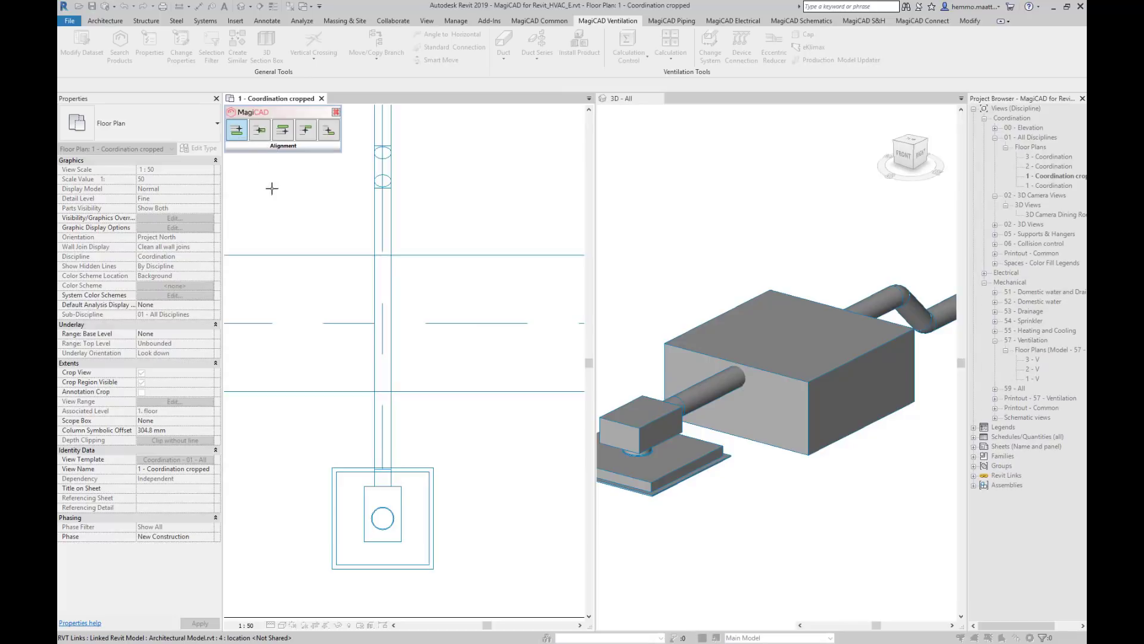
{"action": "left_click", "coordinate": [338, 322]}
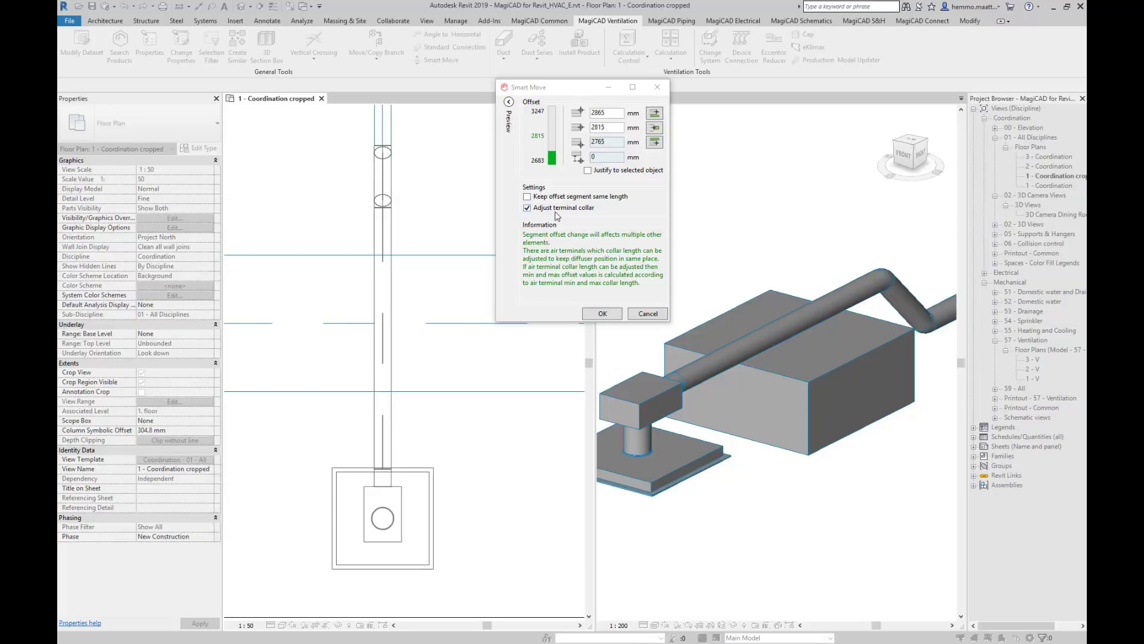
{"action": "left_click", "coordinate": [527, 198]}
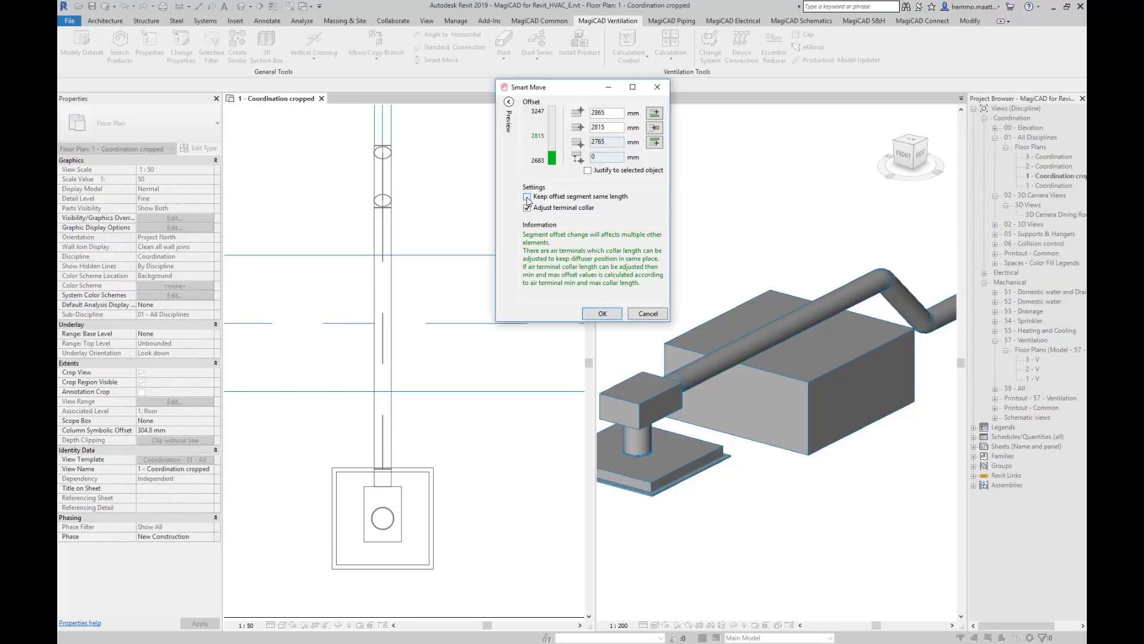
{"action": "left_click", "coordinate": [526, 197]}
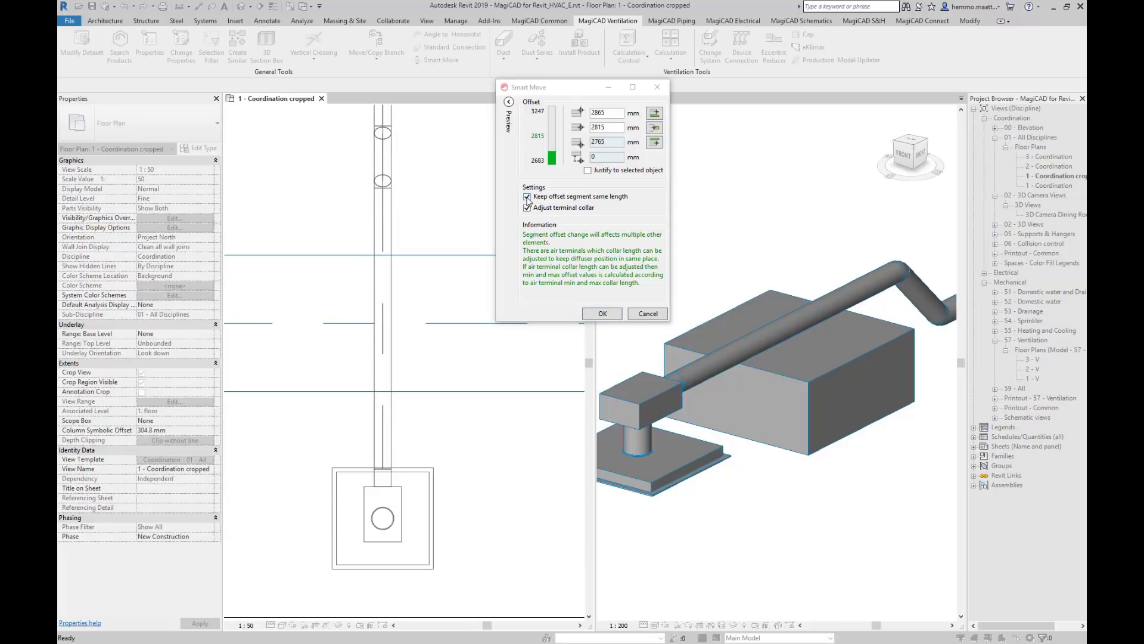
{"action": "left_click", "coordinate": [527, 197]}
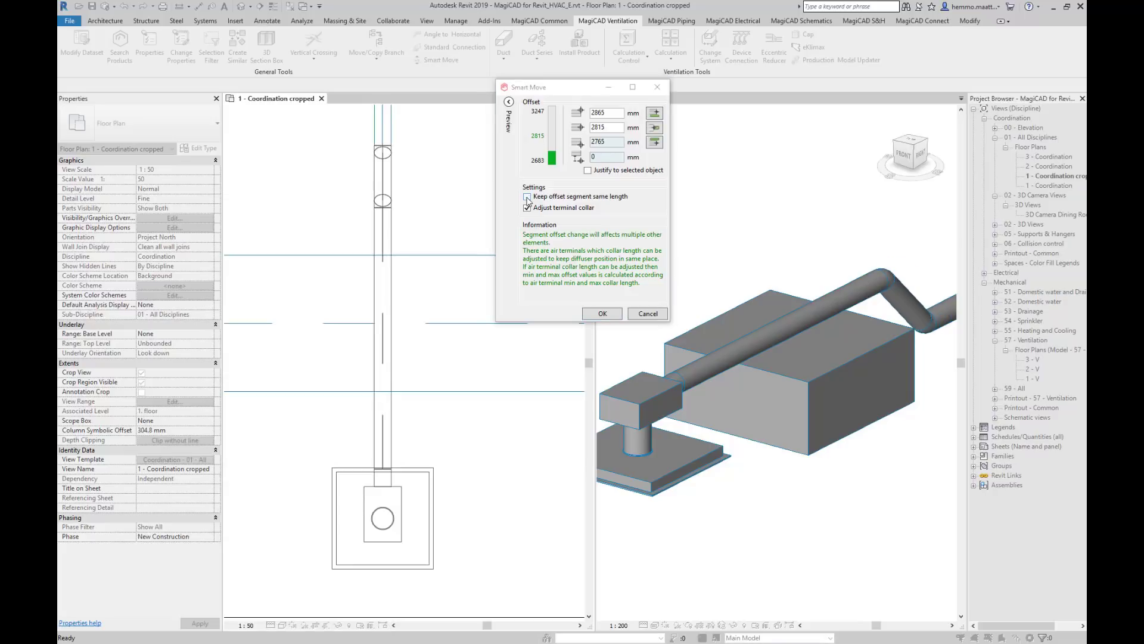
{"action": "left_click", "coordinate": [526, 197]}
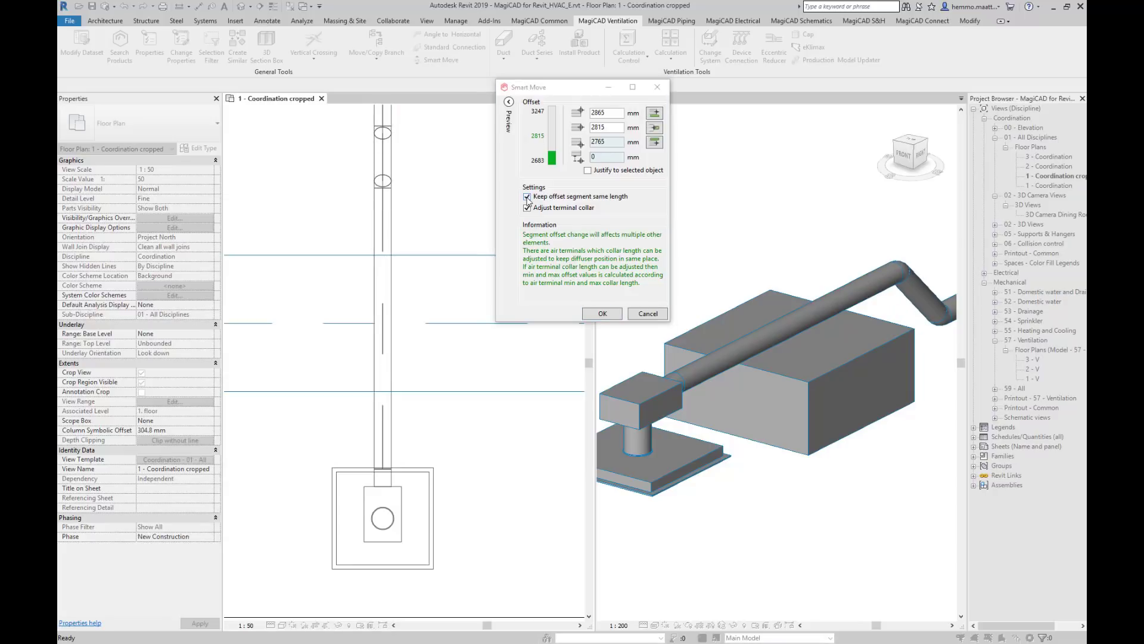
{"action": "left_click", "coordinate": [527, 198]}
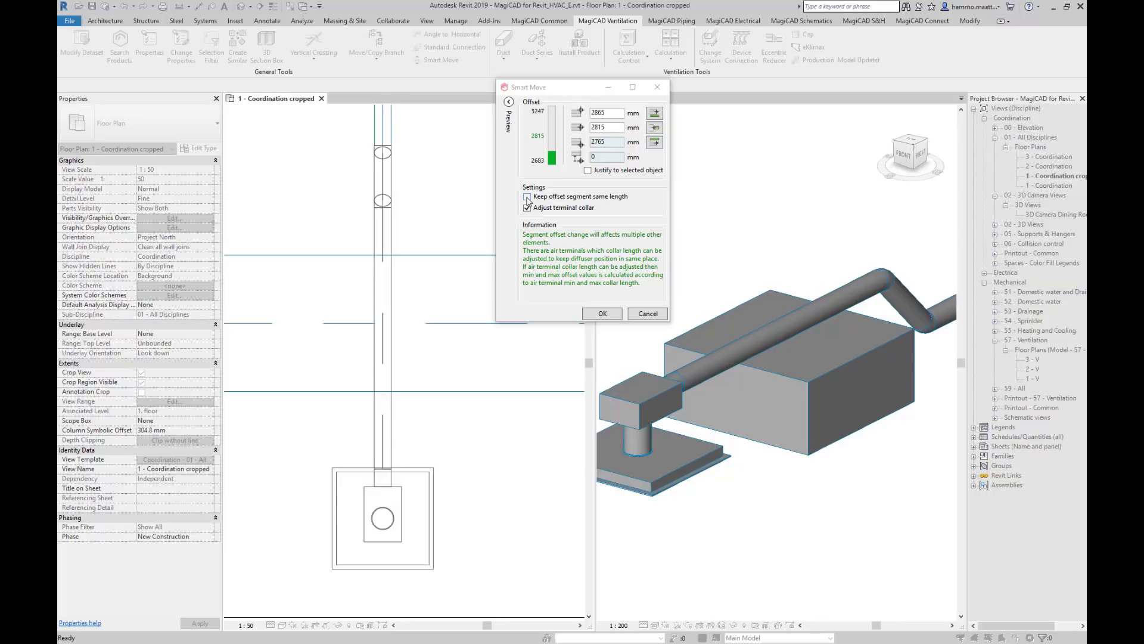
{"action": "left_click", "coordinate": [527, 198]}
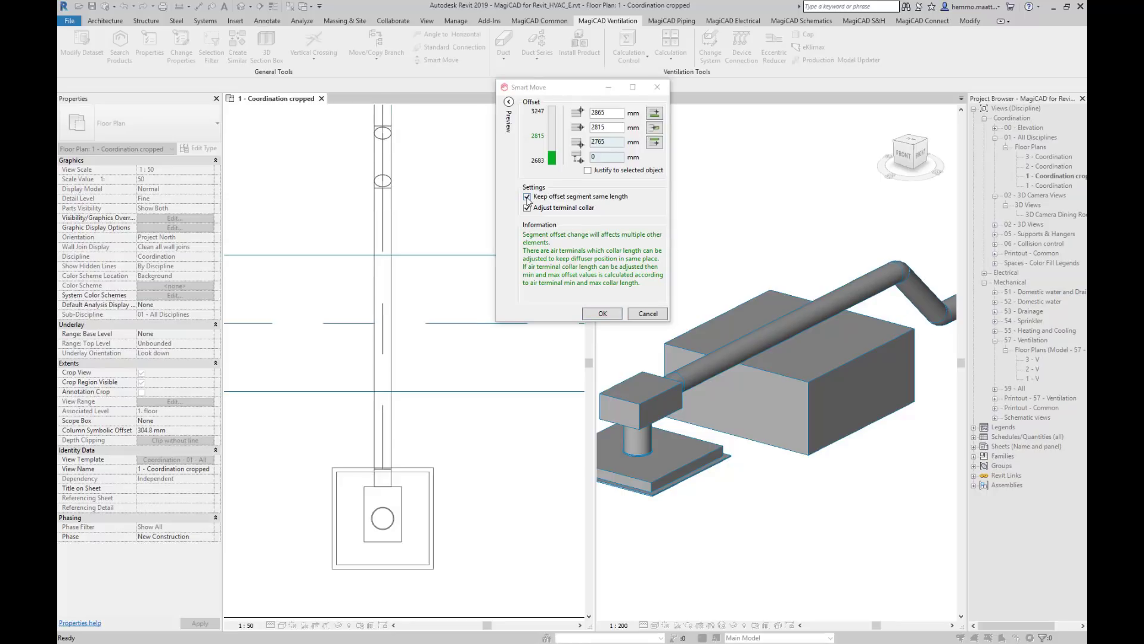
Compare the Smart Move previews with and without terminal collar adjustment, leaving it enabled.
{"action": "left_click", "coordinate": [527, 208]}
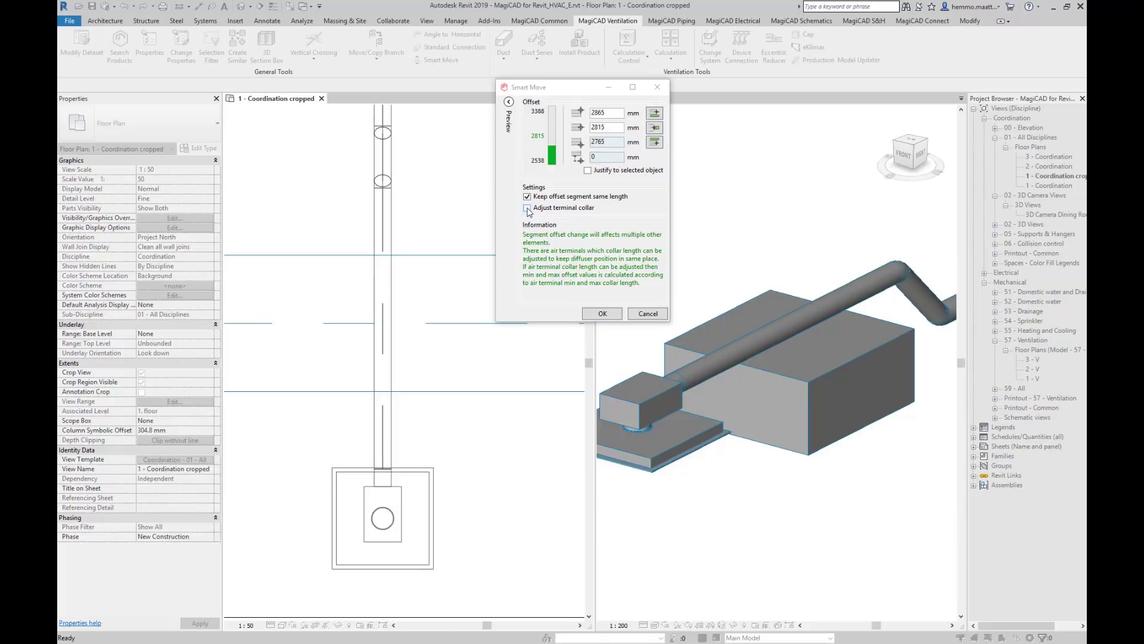
{"action": "left_click", "coordinate": [527, 208]}
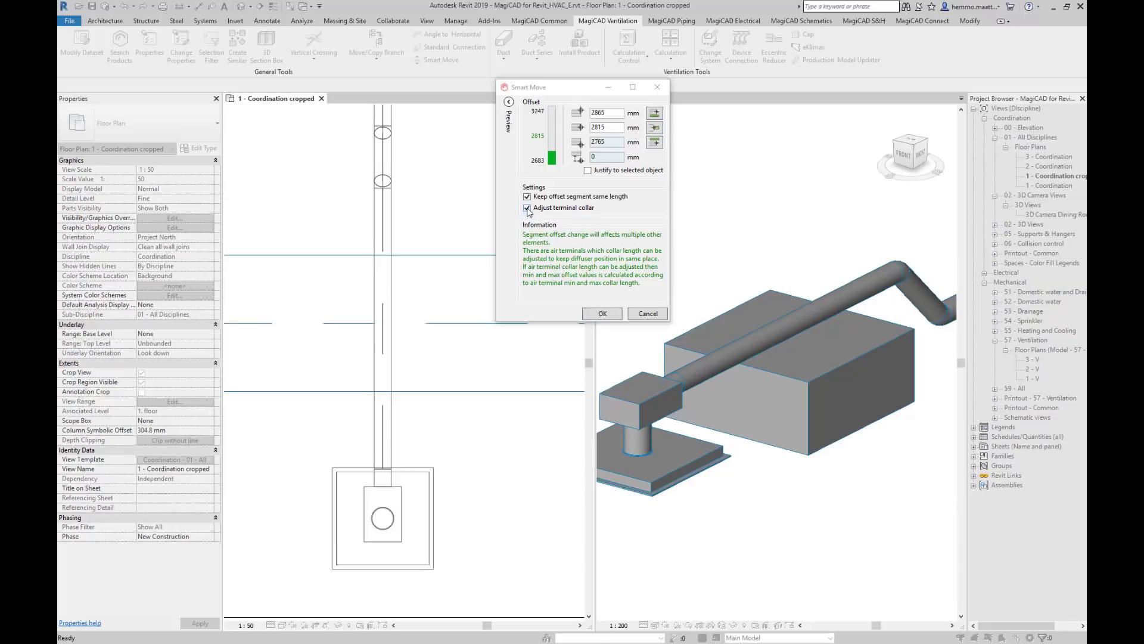
{"action": "left_click", "coordinate": [526, 208]}
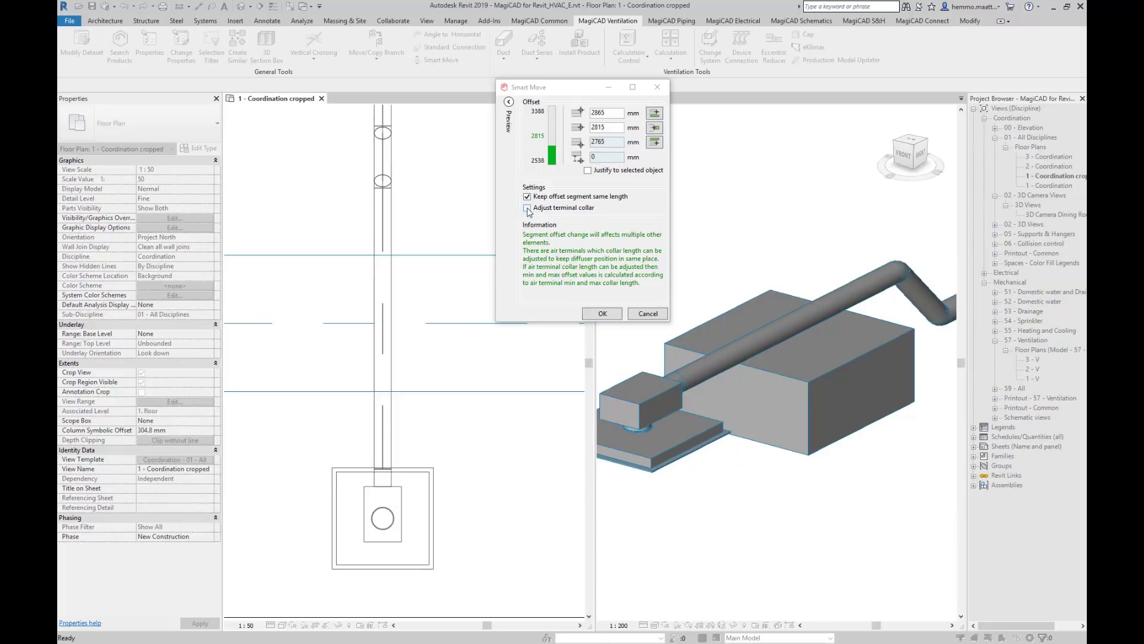
{"action": "left_click", "coordinate": [526, 208]}
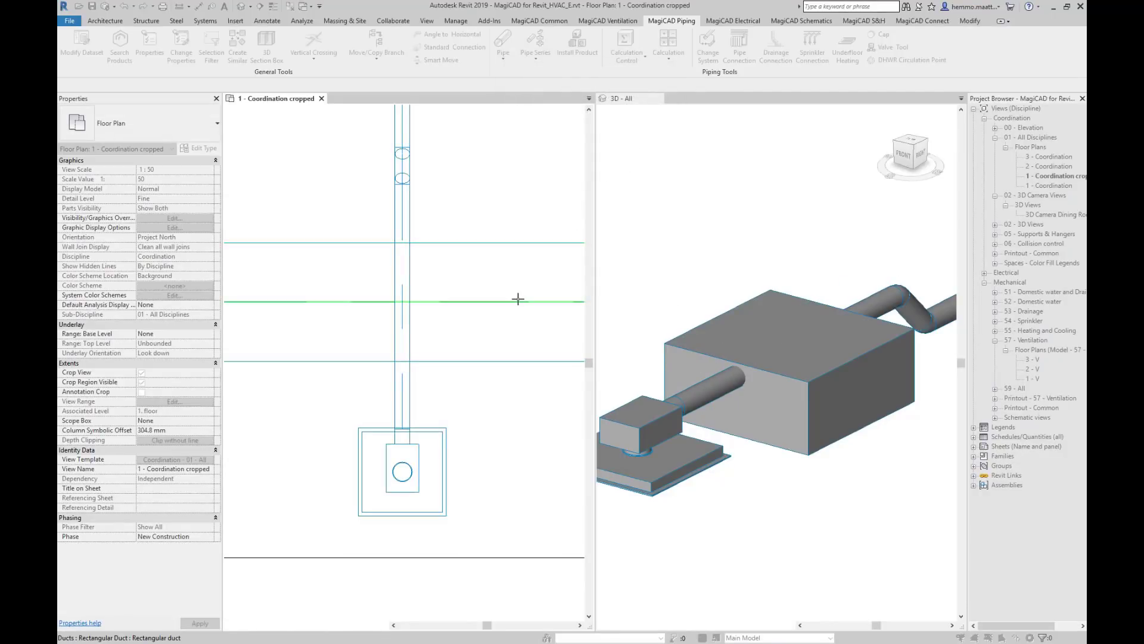
{"action": "left_click", "coordinate": [518, 298]}
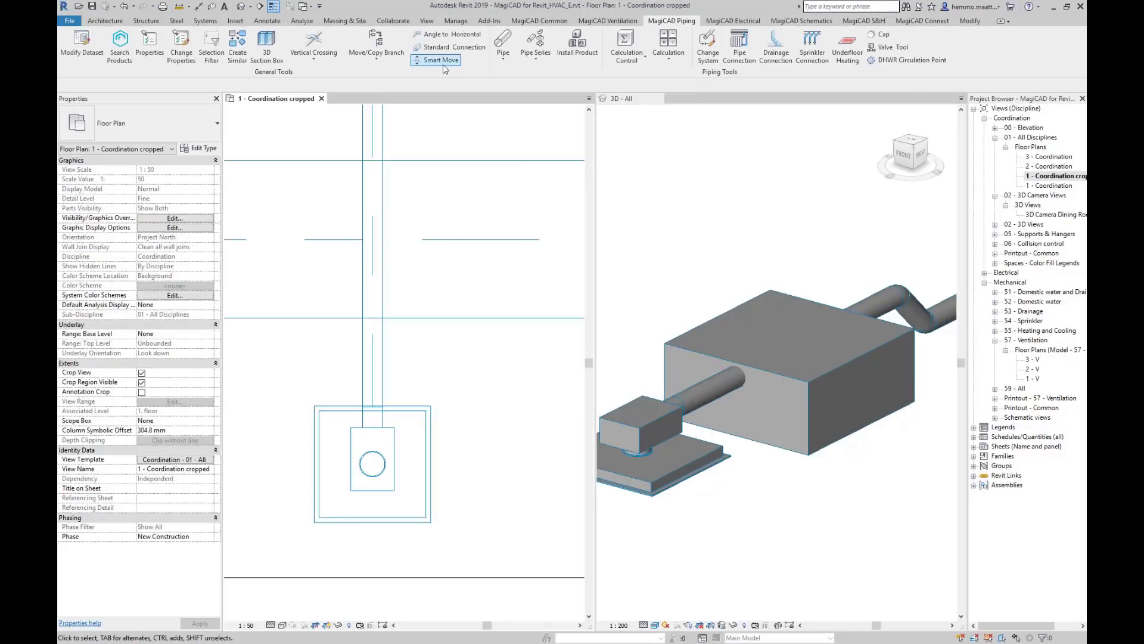
{"action": "left_click", "coordinate": [443, 60]}
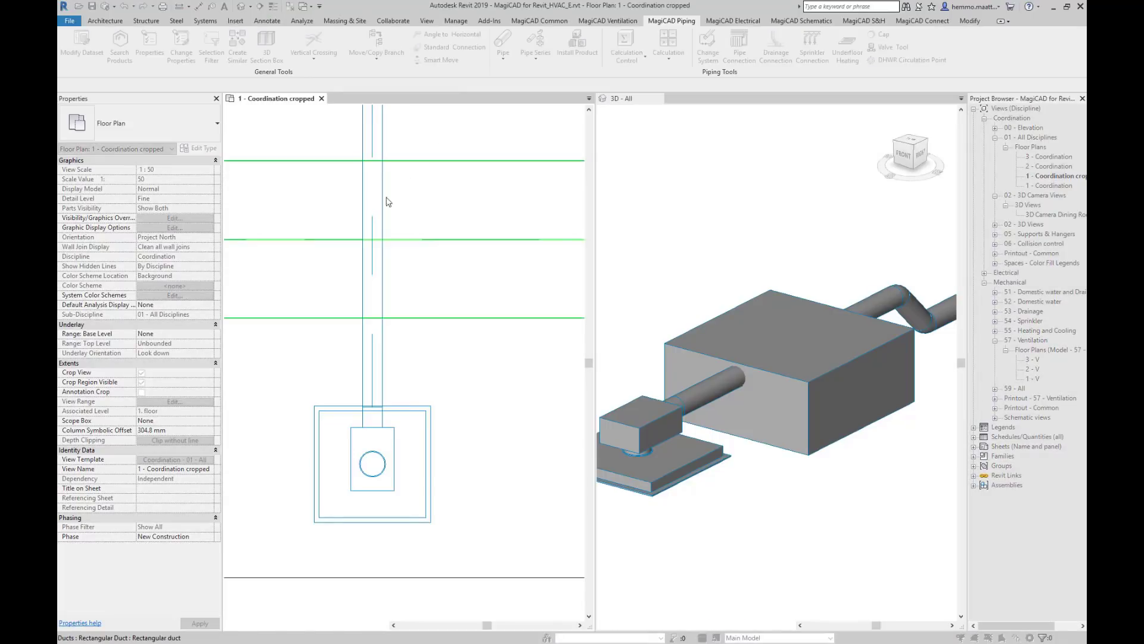
Run Smart Move on the 100 mm circular duct against the rectangular duct and select the extra offset field.
{"action": "left_click", "coordinate": [384, 202]}
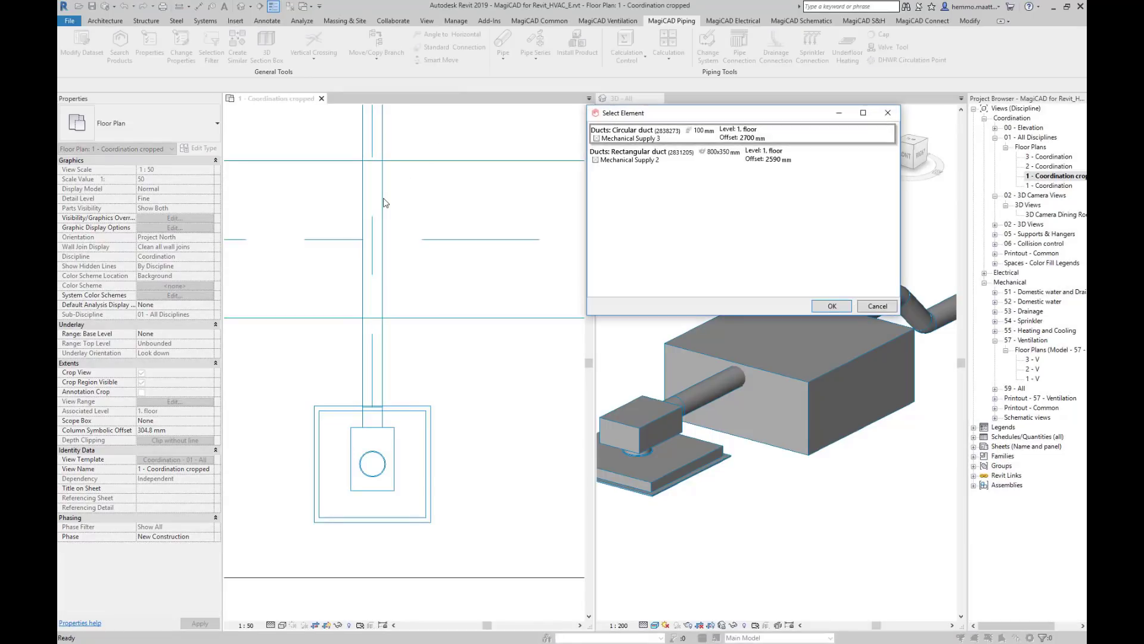
{"action": "left_click", "coordinate": [830, 307]}
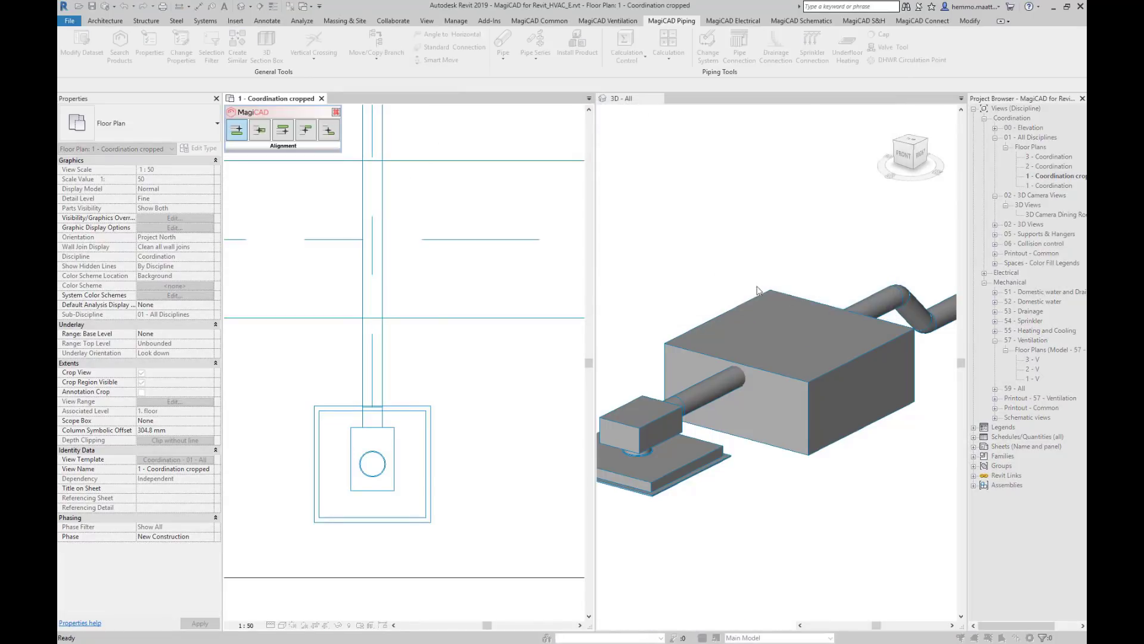
{"action": "left_click", "coordinate": [439, 197]}
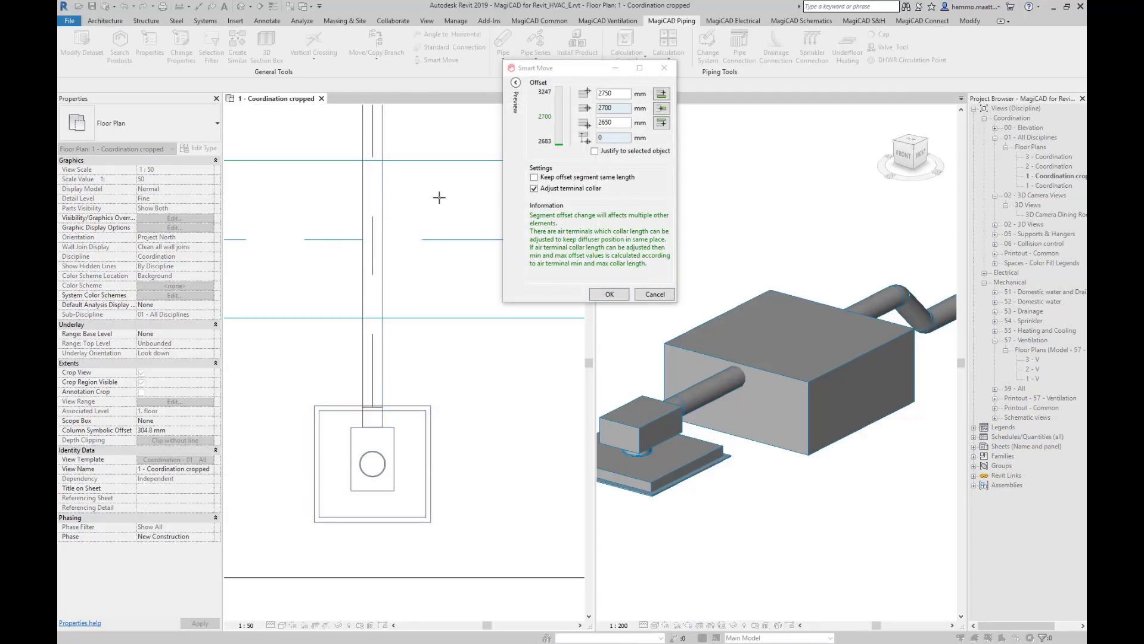
{"action": "left_click", "coordinate": [622, 137]}
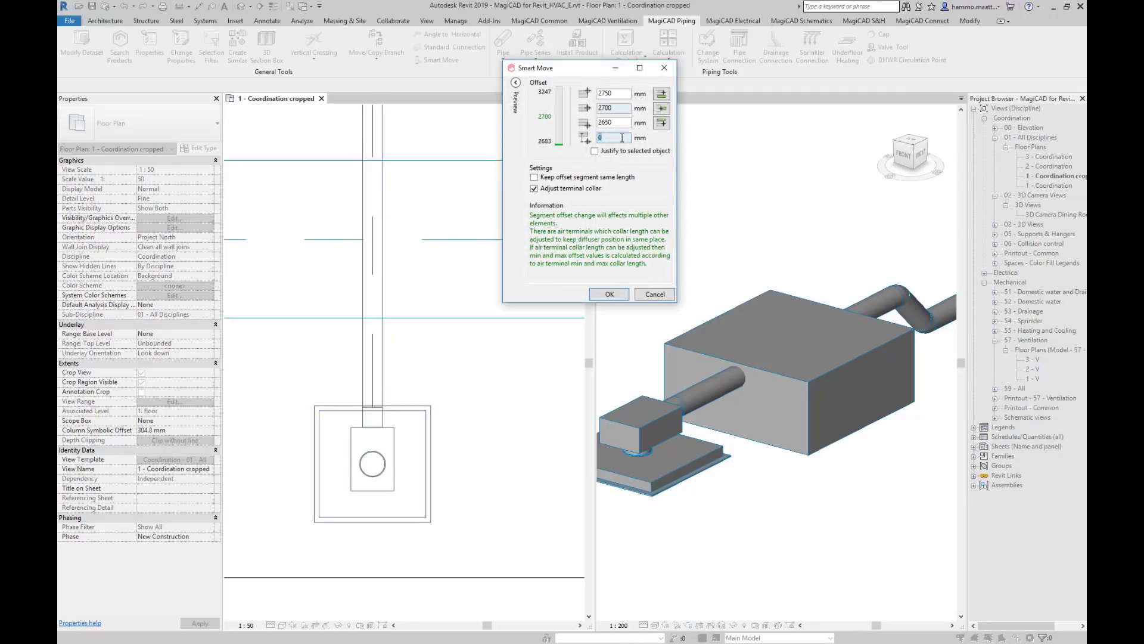